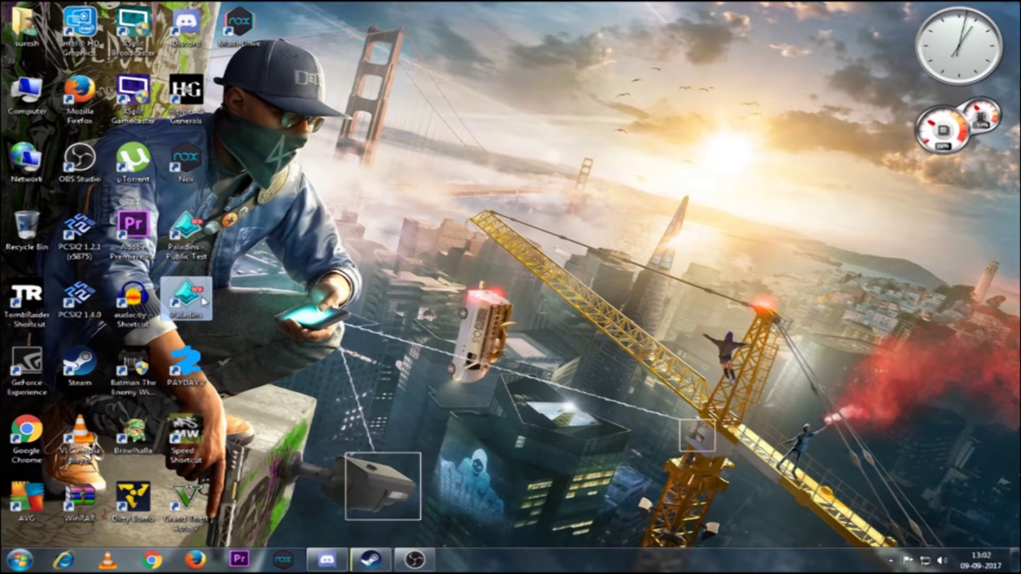
Launch Paladins from its desktop shortcut and wait for the ready-to-play screen.
{"action": "double_click", "coordinate": [192, 299]}
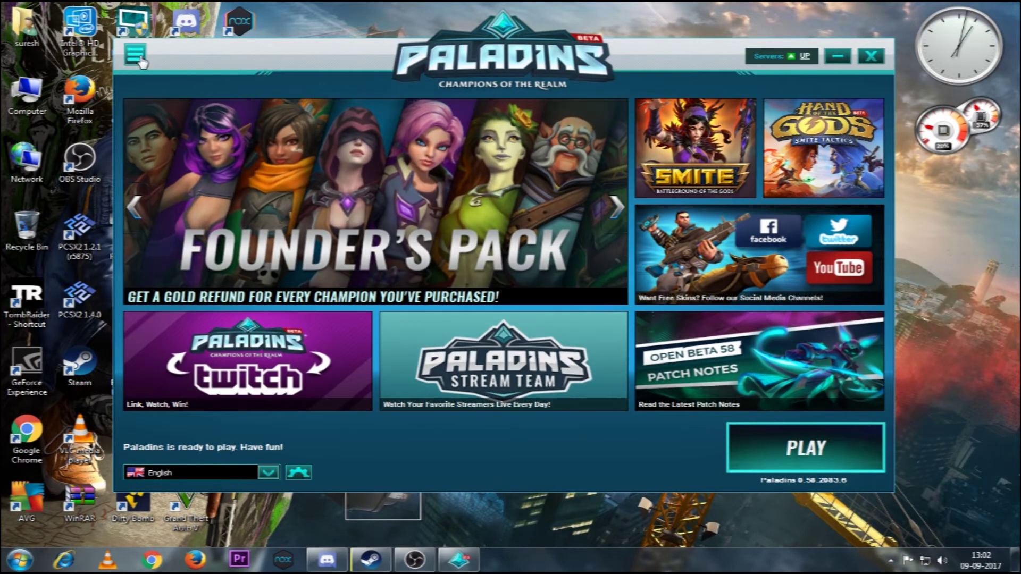
Change the launcher's command-line argument to -Use64 in Settings and apply it.
{"action": "left_click", "coordinate": [135, 54]}
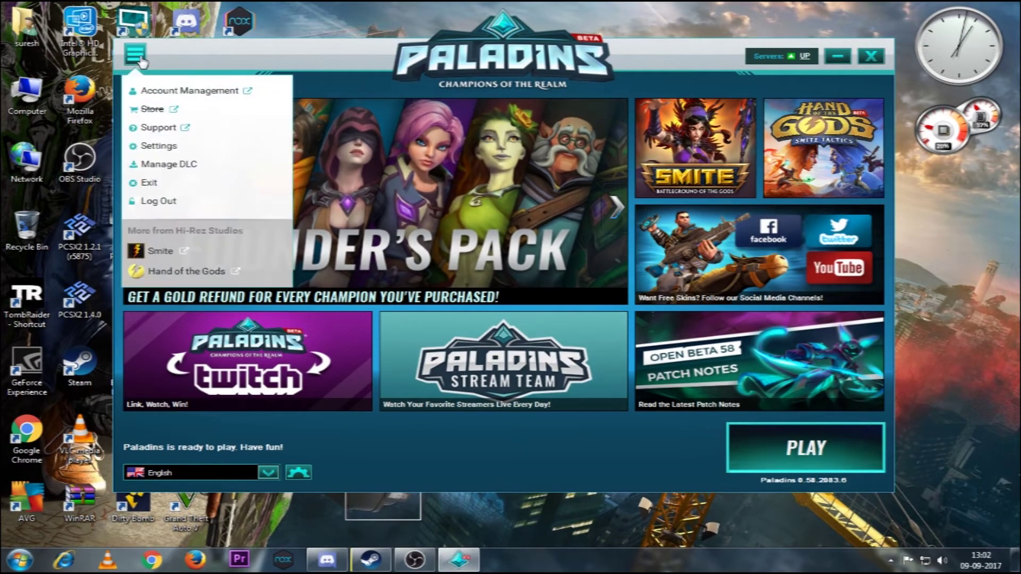
{"action": "left_click", "coordinate": [153, 147]}
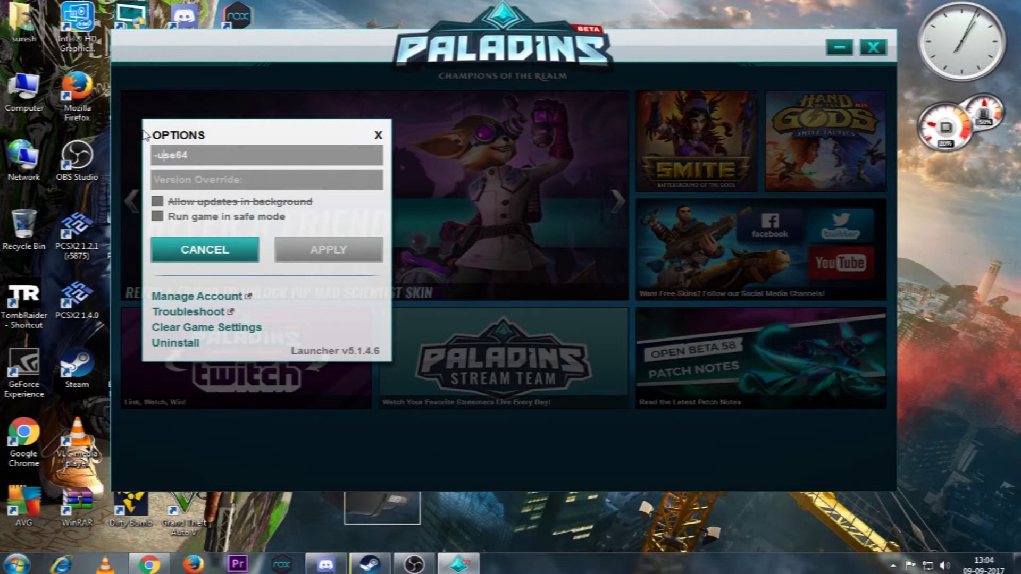
{"action": "key", "text": "BackSpace"}
{"action": "key", "text": "BackSpace"}
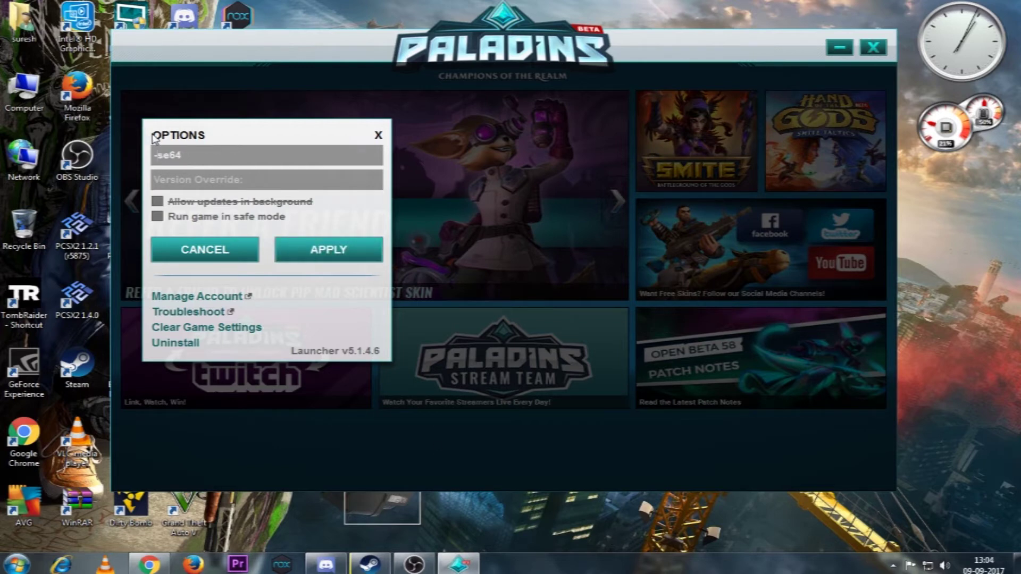
{"action": "type", "text": "-U"}
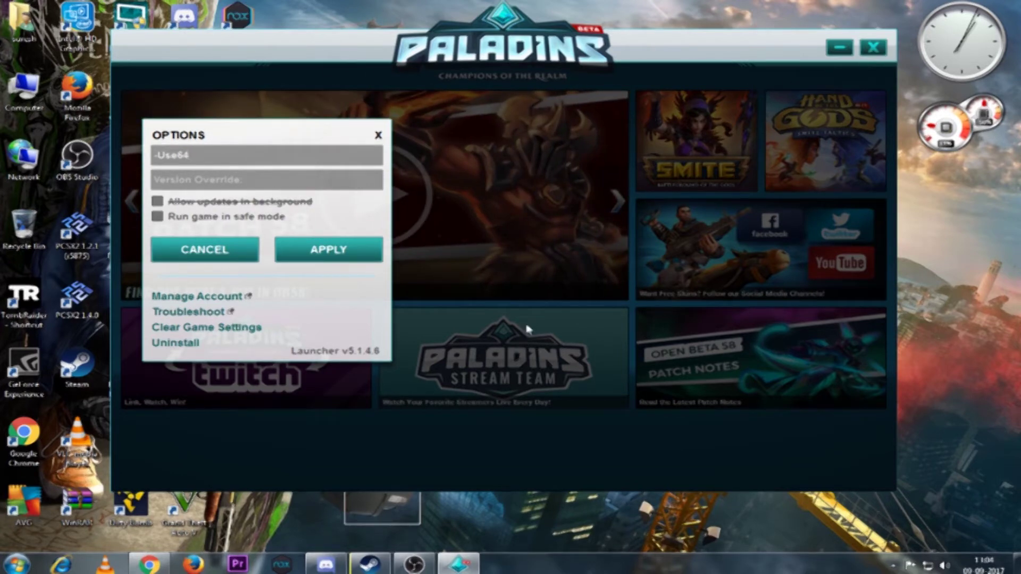
{"action": "left_click", "coordinate": [367, 259]}
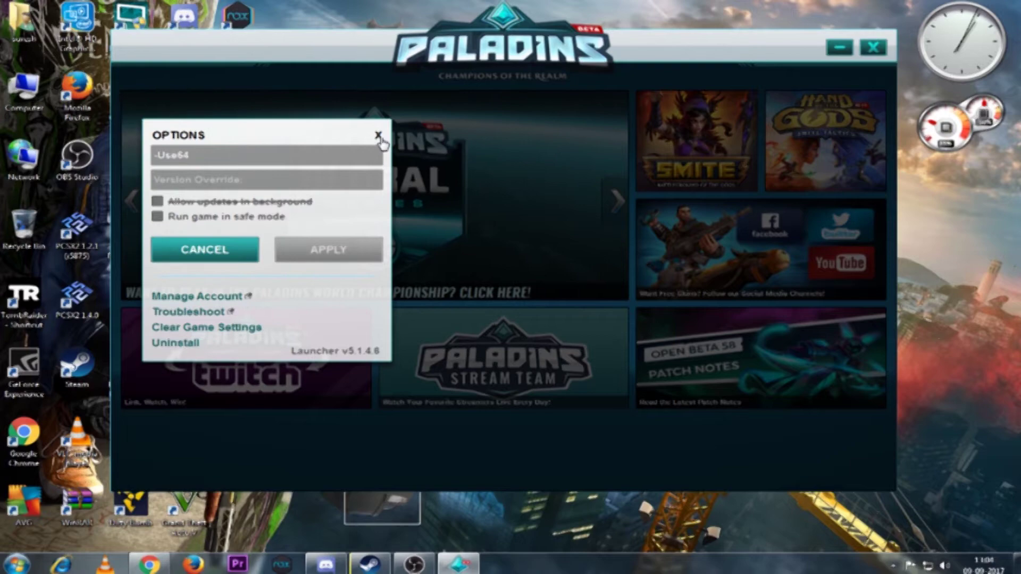
Close the launcher options and start the 64-bit DX11 game with PLAY.
{"action": "left_click", "coordinate": [378, 135]}
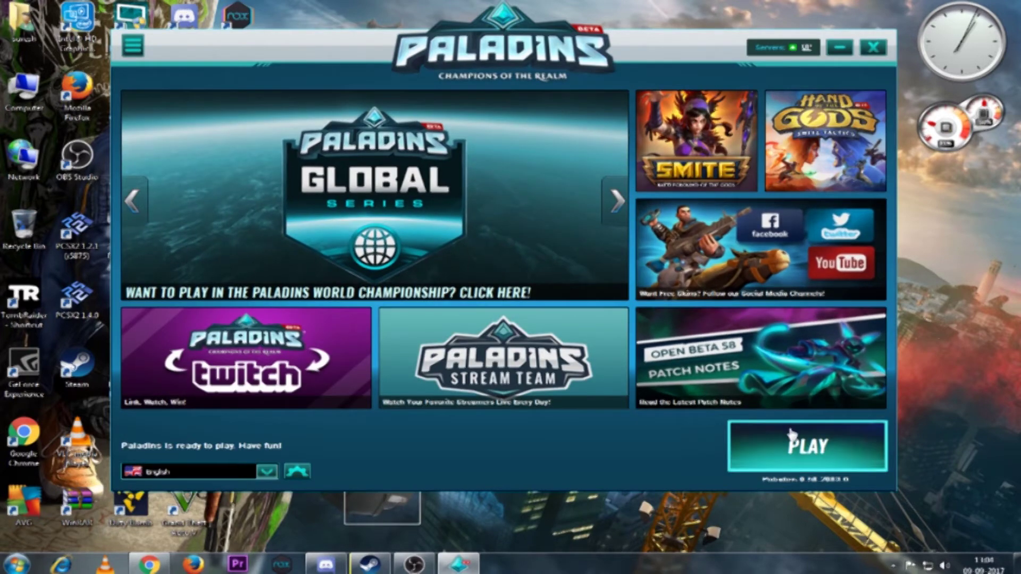
{"action": "left_click", "coordinate": [791, 443]}
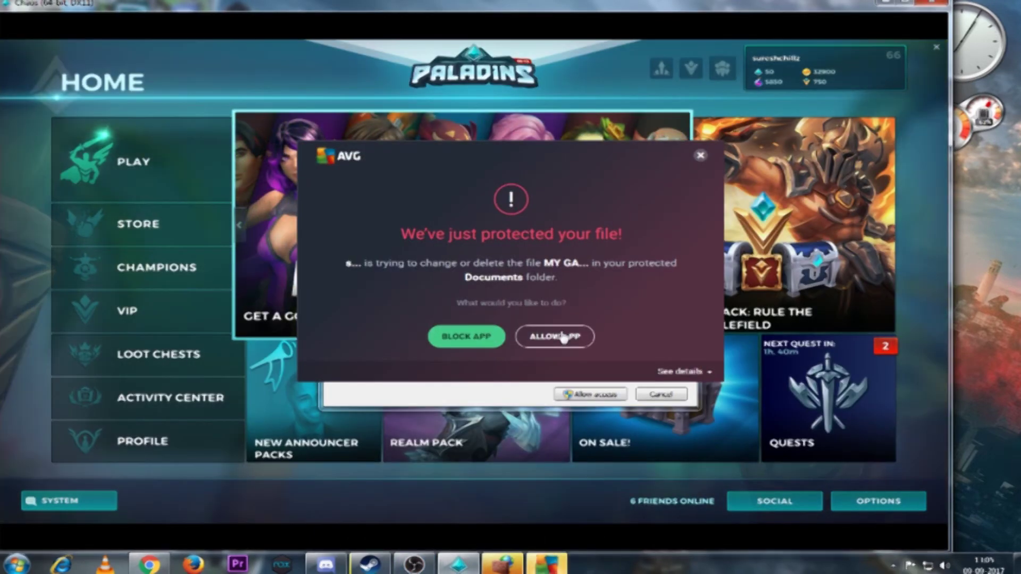
Allow Paladins through the AVG file-access prompt and the Windows Firewall alert.
{"action": "left_click", "coordinate": [563, 337]}
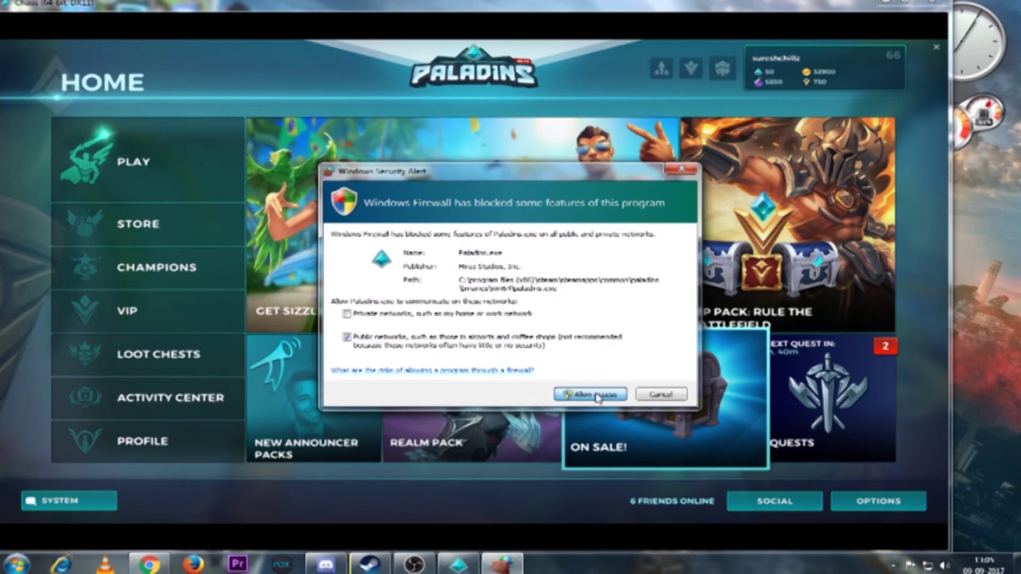
{"action": "left_click", "coordinate": [598, 396]}
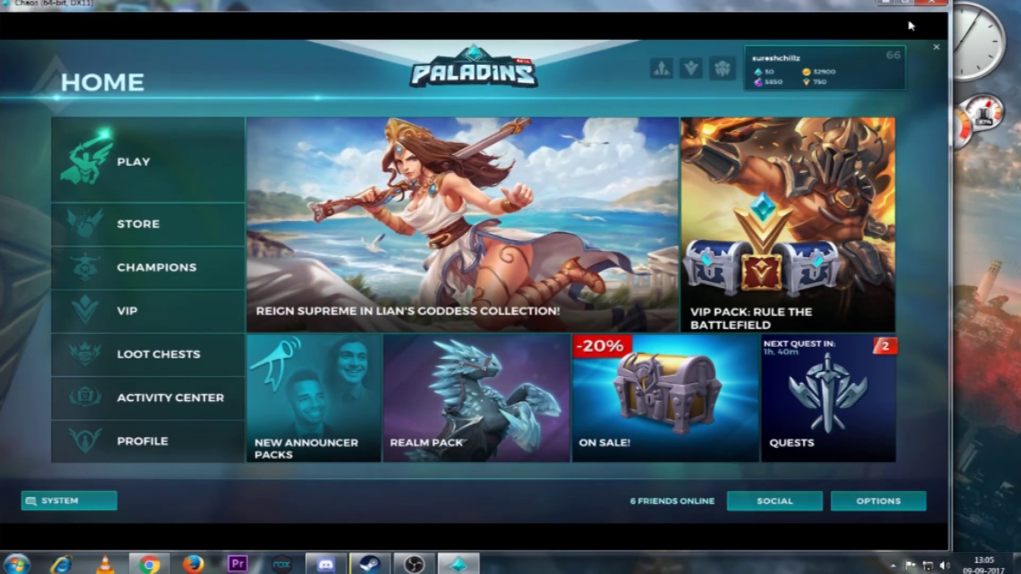
{"action": "left_click", "coordinate": [887, 4]}
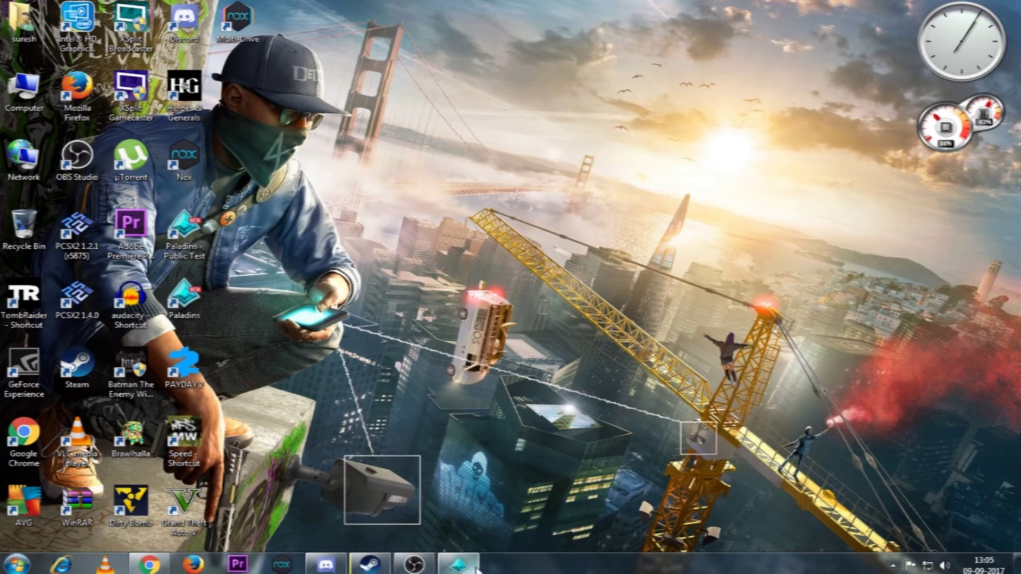
{"action": "left_click", "coordinate": [475, 568]}
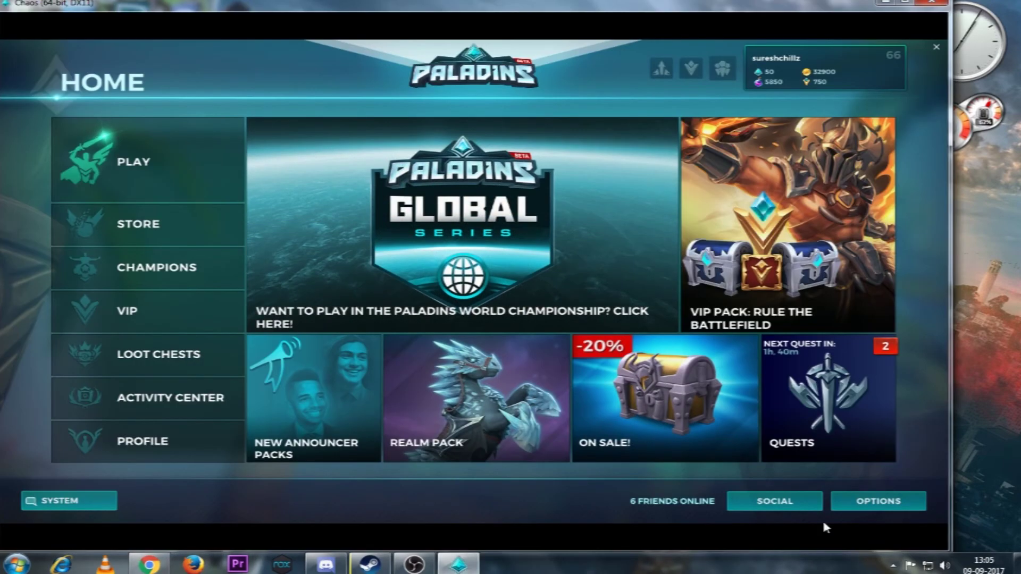
Check that USE D3D11 (BETA) is Enabled, then open the account's profile overview.
{"action": "left_click", "coordinate": [876, 503]}
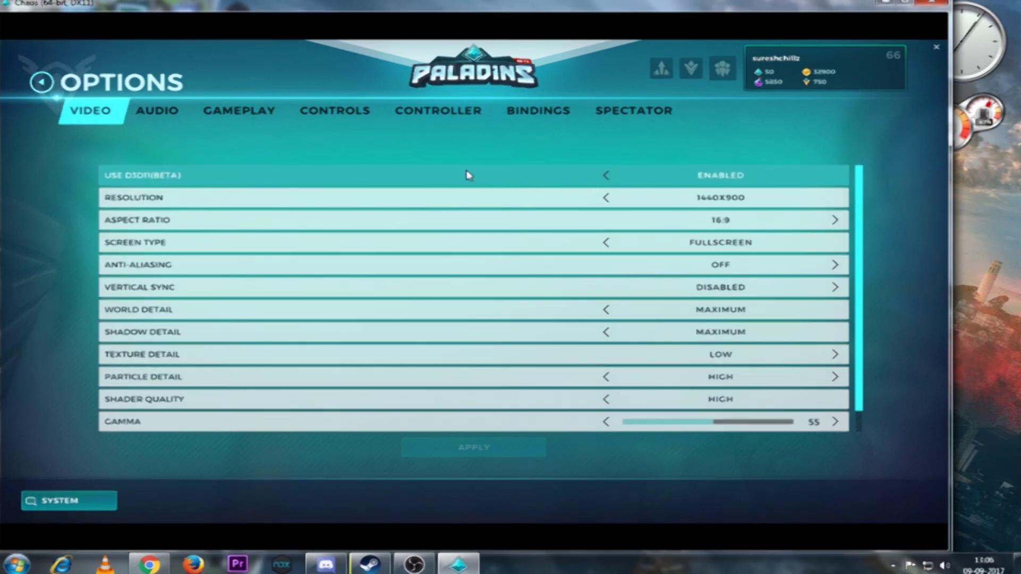
{"action": "left_click", "coordinate": [42, 82]}
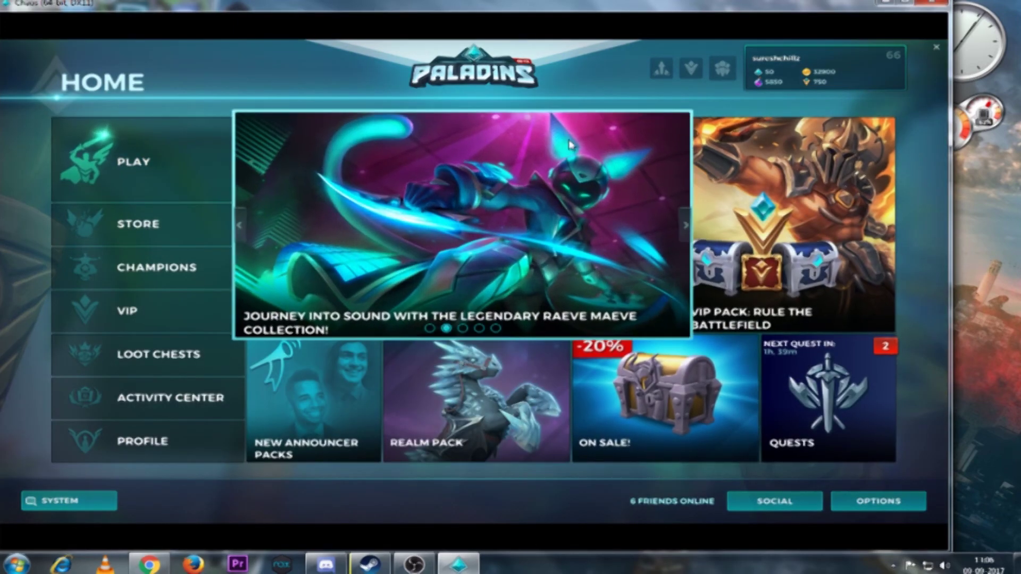
{"action": "left_click", "coordinate": [777, 69]}
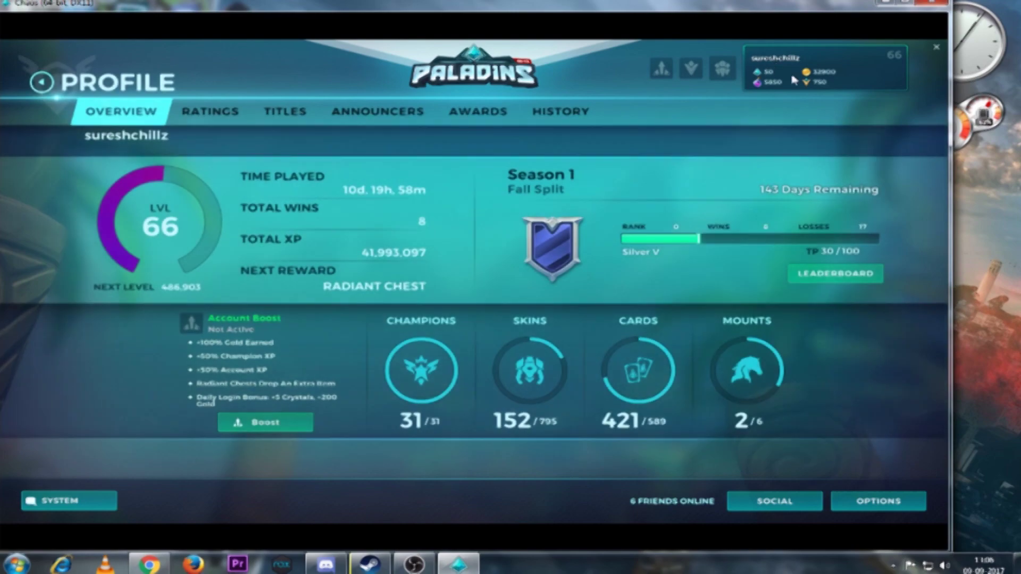